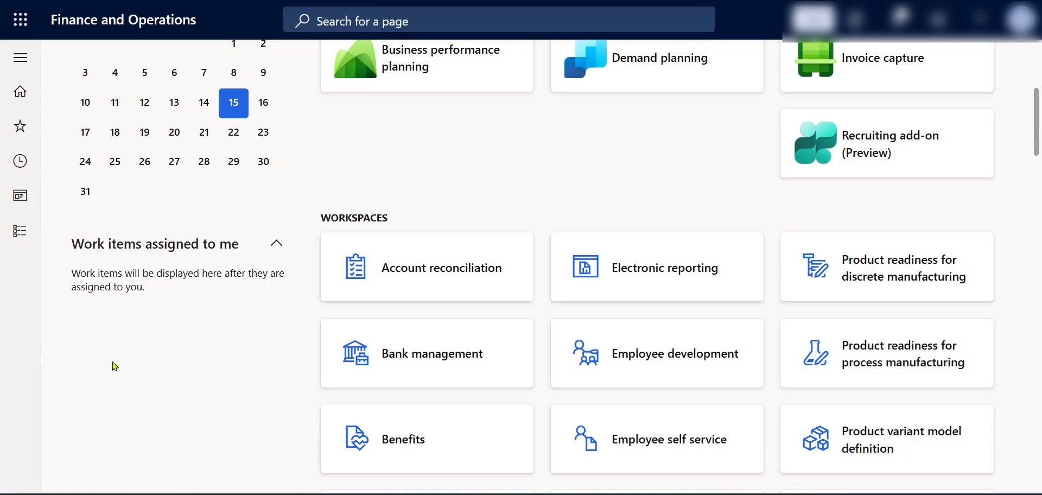
Open the general journals list in the General ledger module.
click(24, 236)
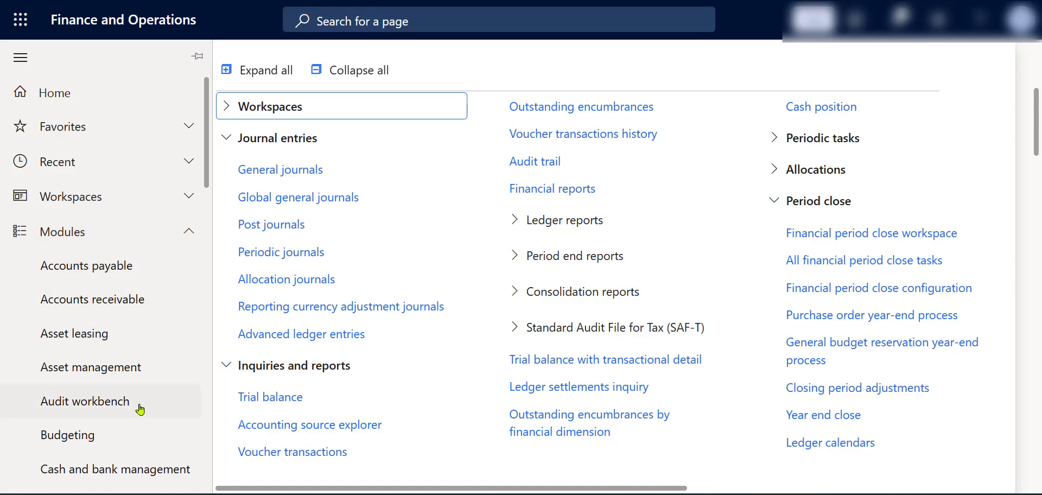
scroll(140, 409, down, 5)
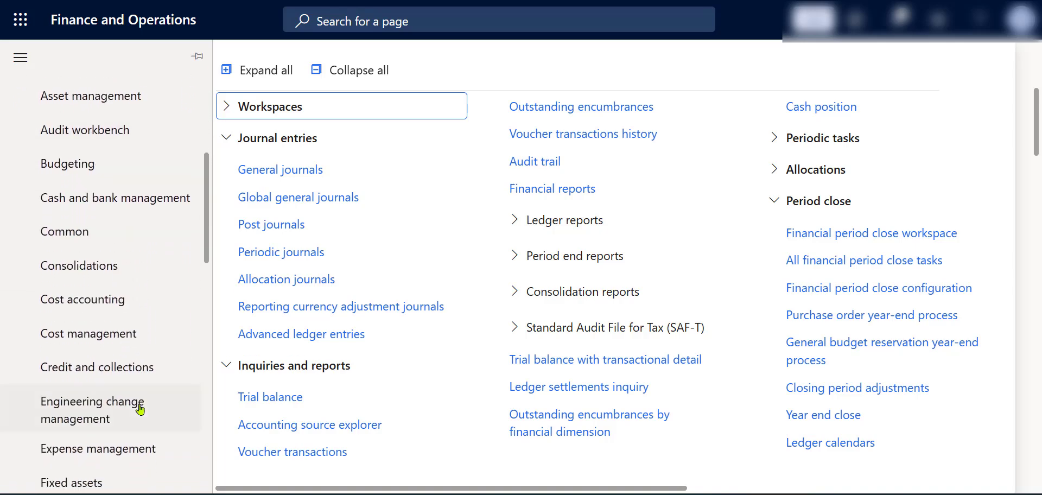
scroll(141, 272, down, 3)
click(330, 179)
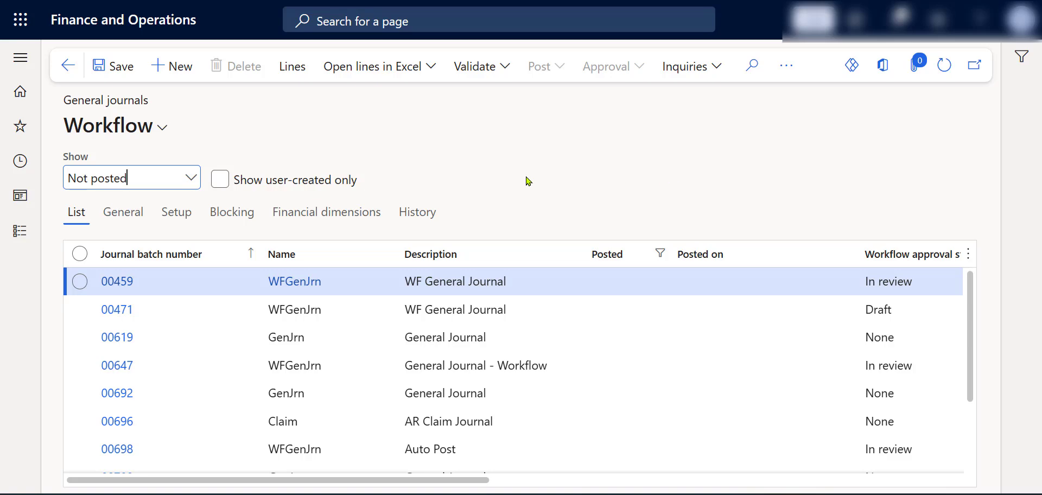
Go to the General ledger's periodic journals and open the lines of the Monthly Payroll Journal.
click(20, 234)
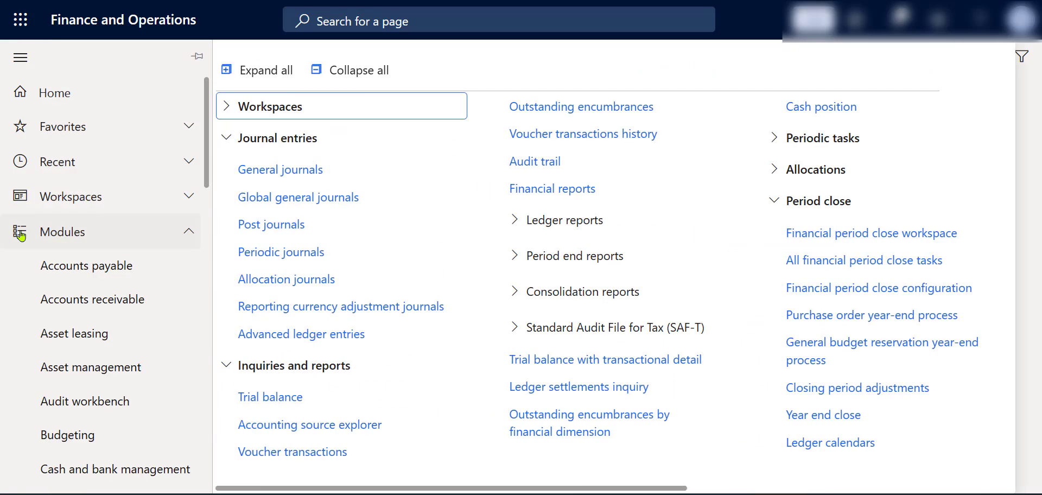
scroll(103, 288, down, 6)
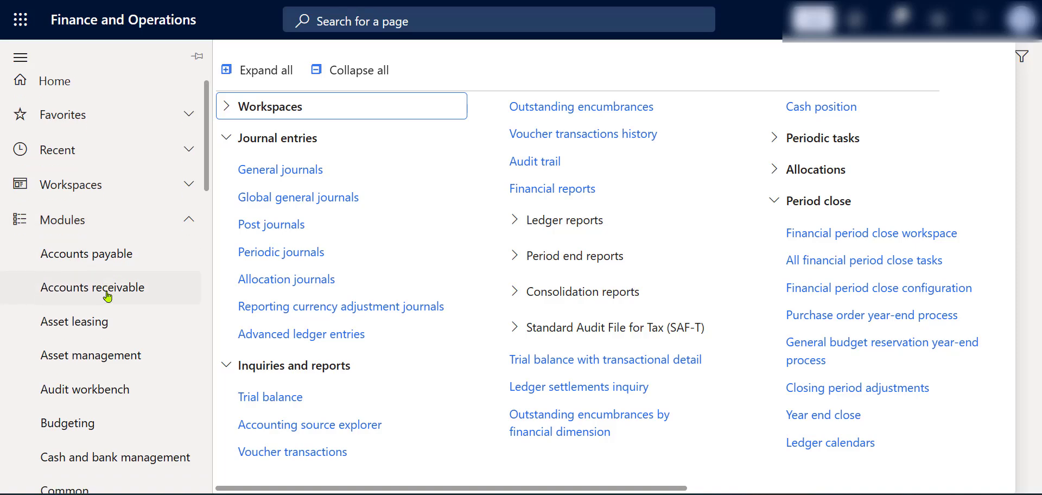
scroll(107, 295, down, 2)
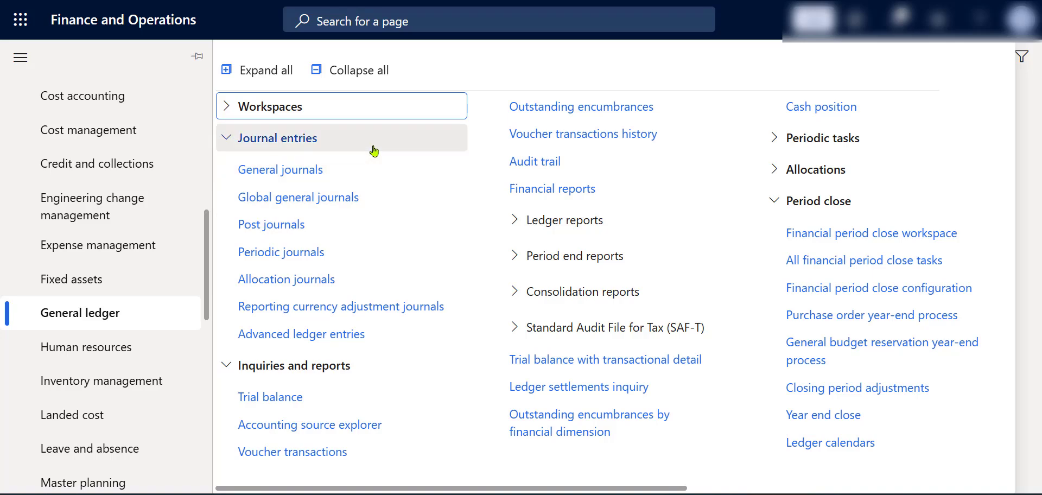
click(332, 253)
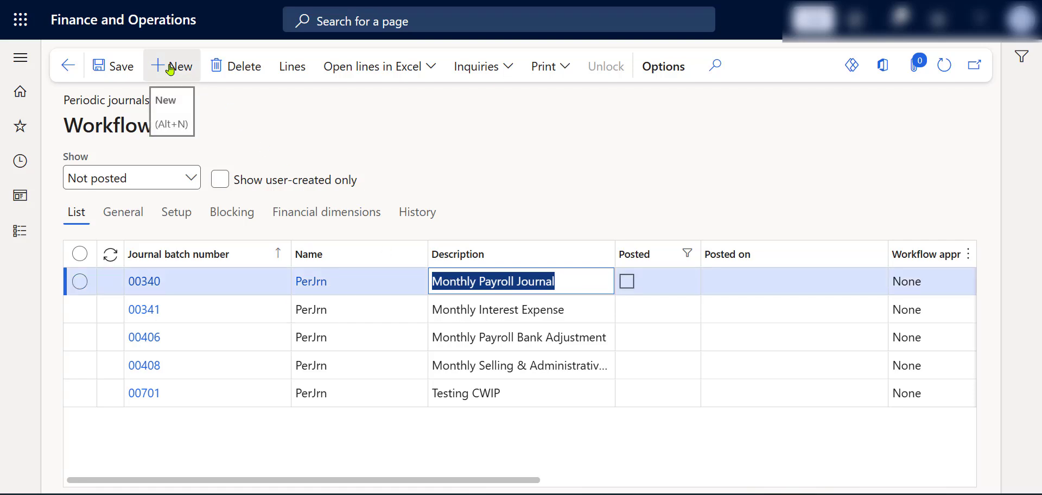
click(291, 74)
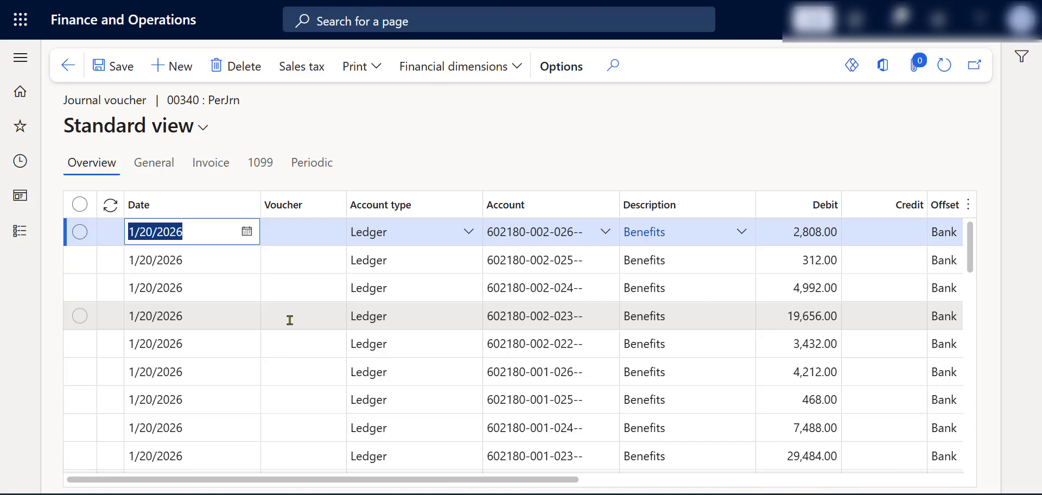
Examine the account type options of the first payroll line and the lines' account and offset account columns.
click(468, 233)
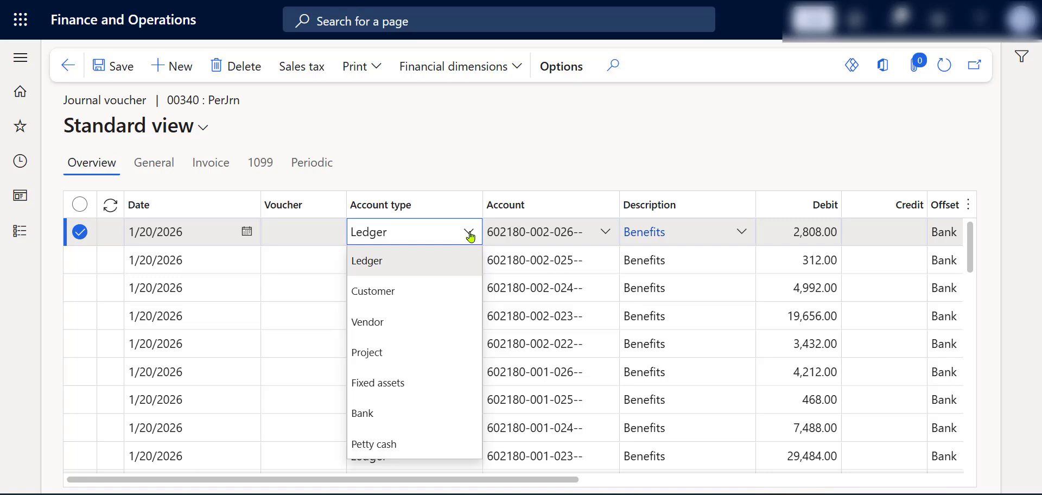
click(547, 161)
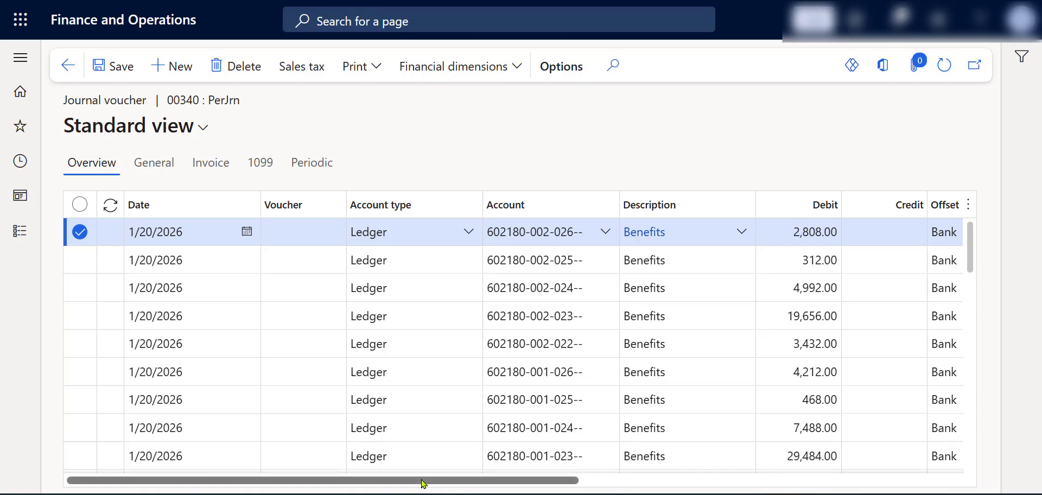
drag(424, 483, 522, 477)
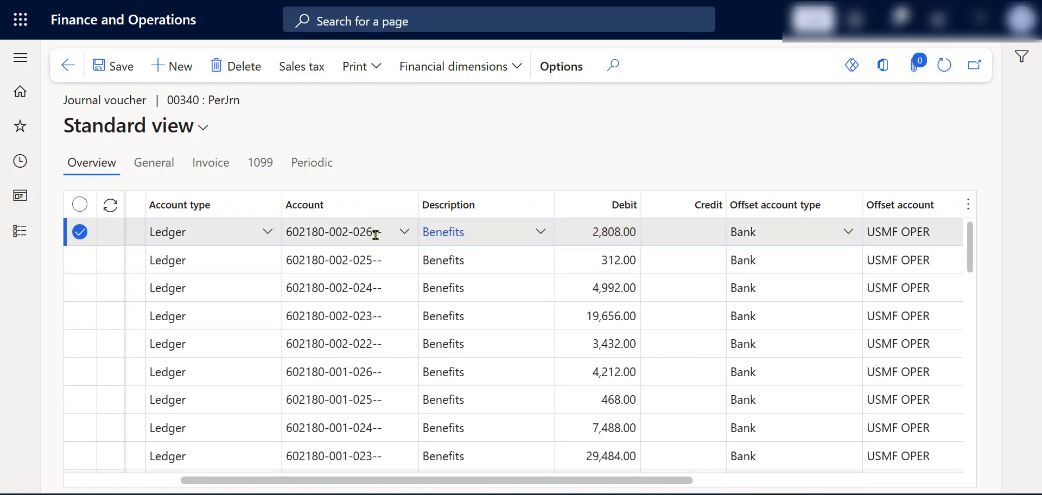
mouse_move(375, 234)
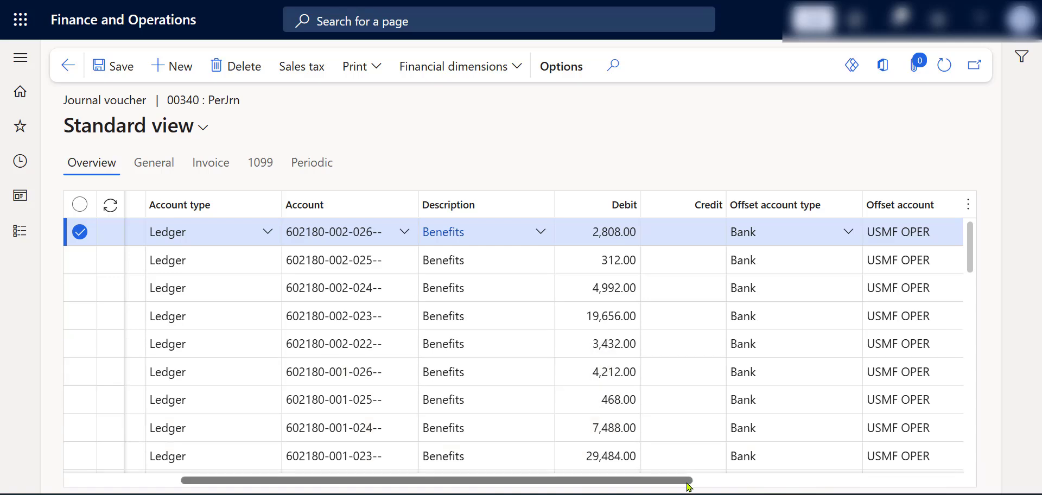
Review the payroll lines' unit options, number of units and last date, comparing them with the line dates.
drag(687, 485, 1016, 481)
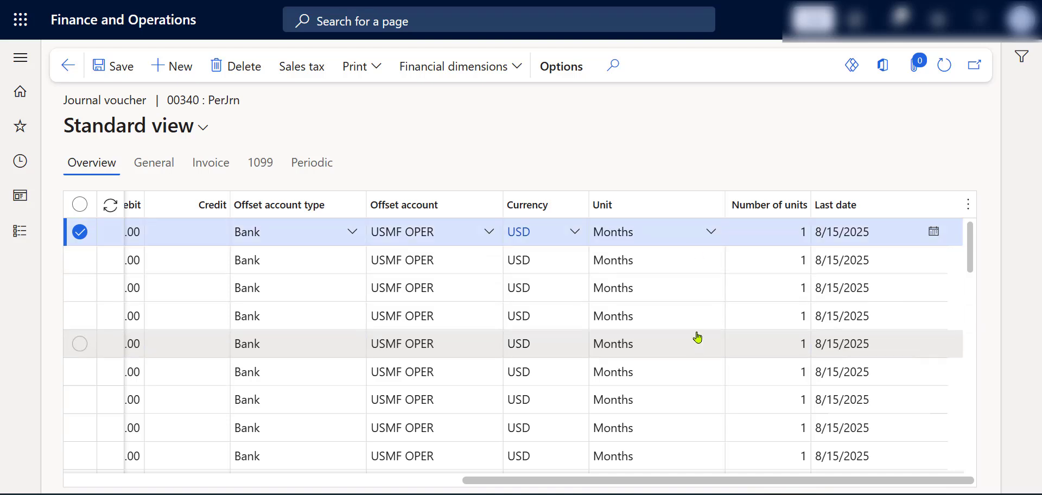
click(712, 233)
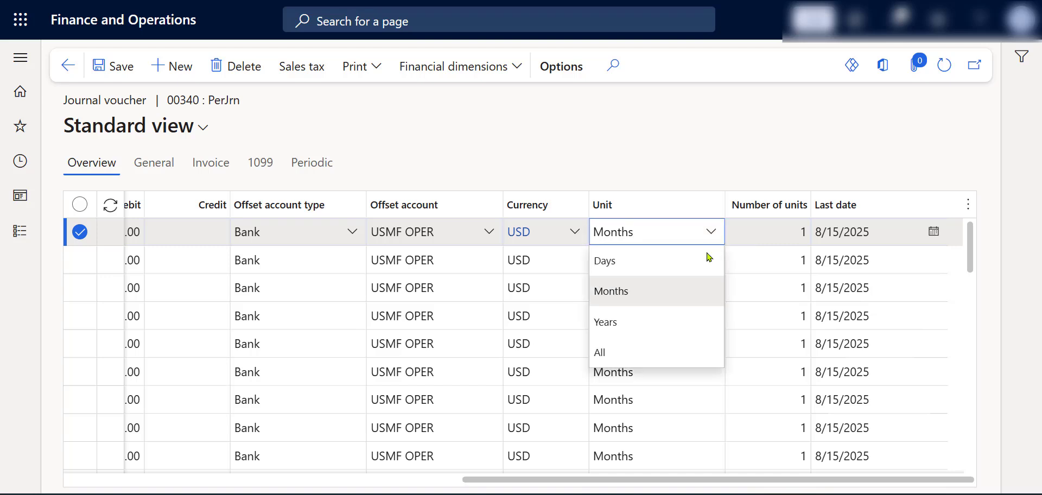
click(738, 169)
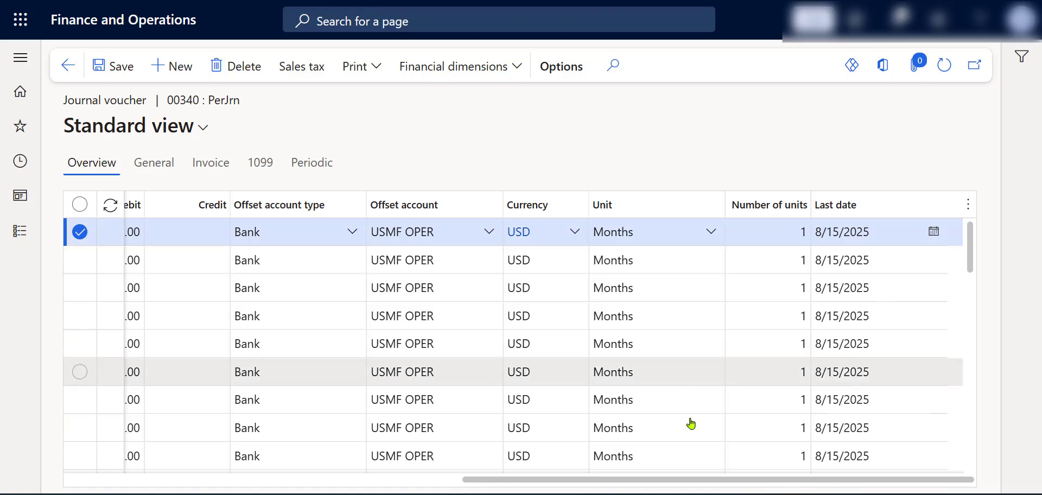
drag(645, 479, 198, 458)
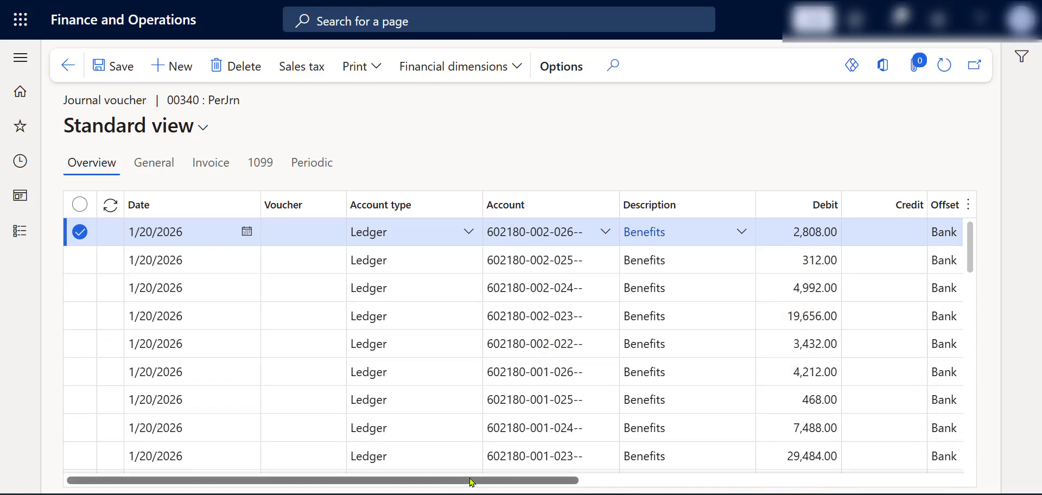
drag(474, 480, 959, 486)
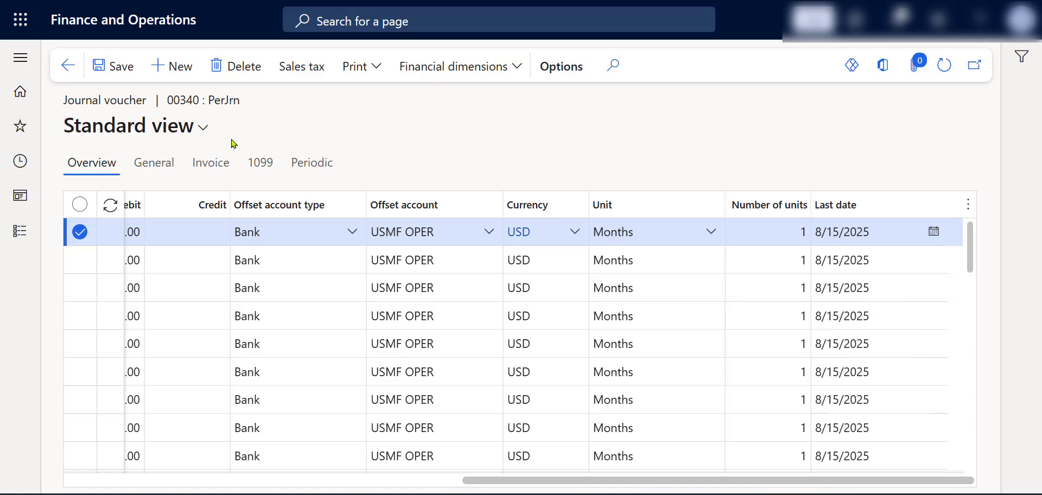
Check the general and invoice details of the payroll line, return to the overview, save and leave the voucher.
click(166, 166)
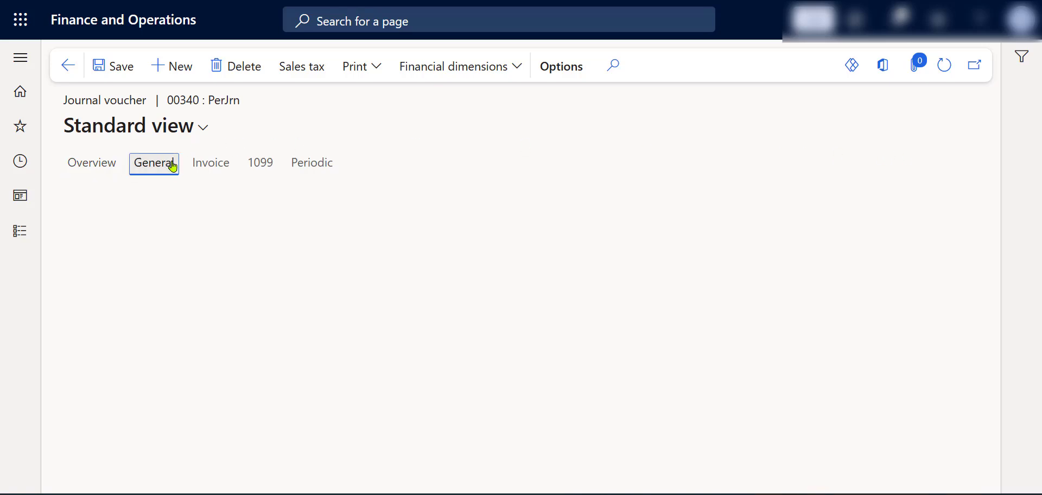
click(211, 164)
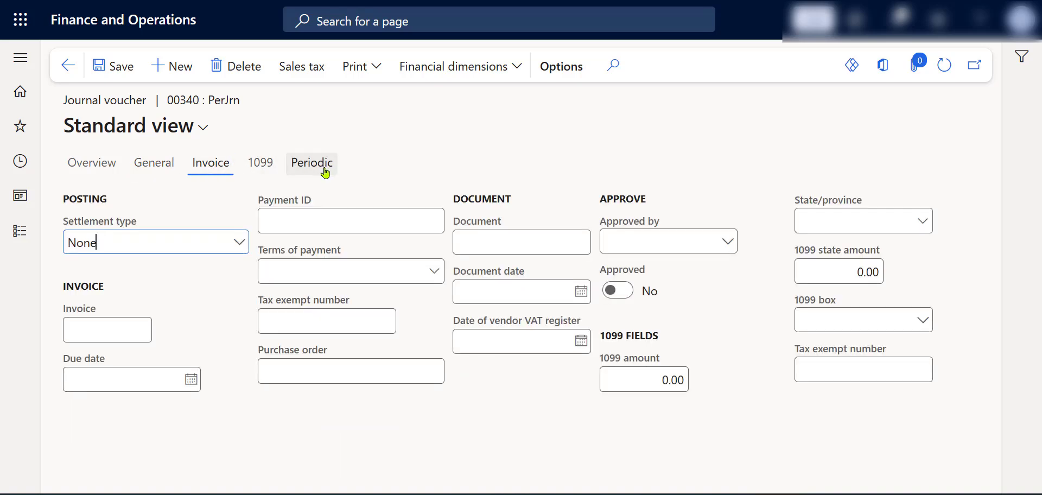
click(108, 172)
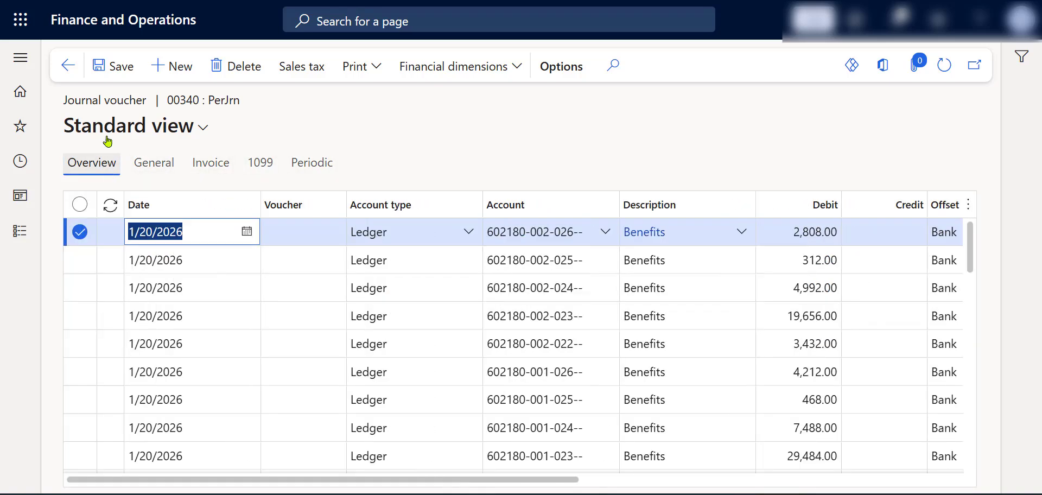
click(115, 69)
click(68, 66)
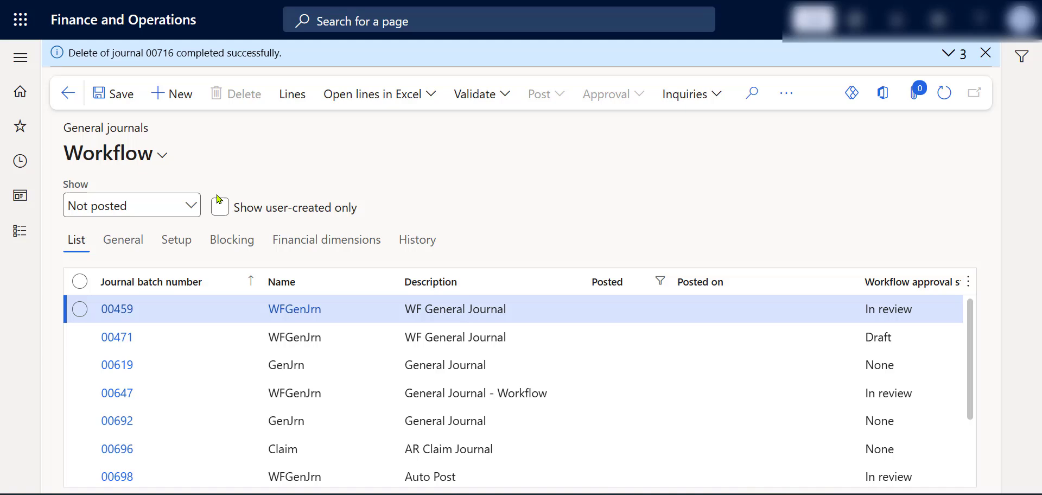
Create a new general journal with the journal name GenJrn and open its lines.
click(26, 238)
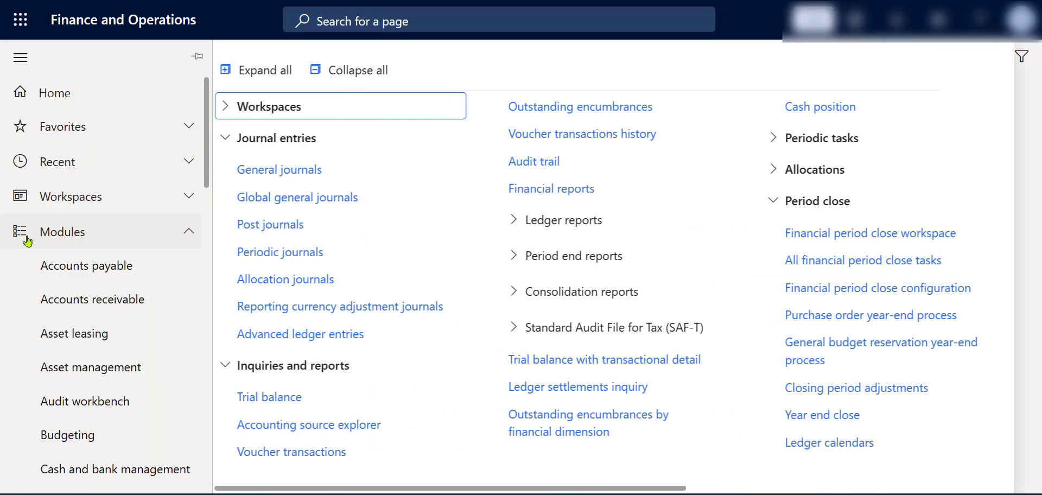
click(275, 173)
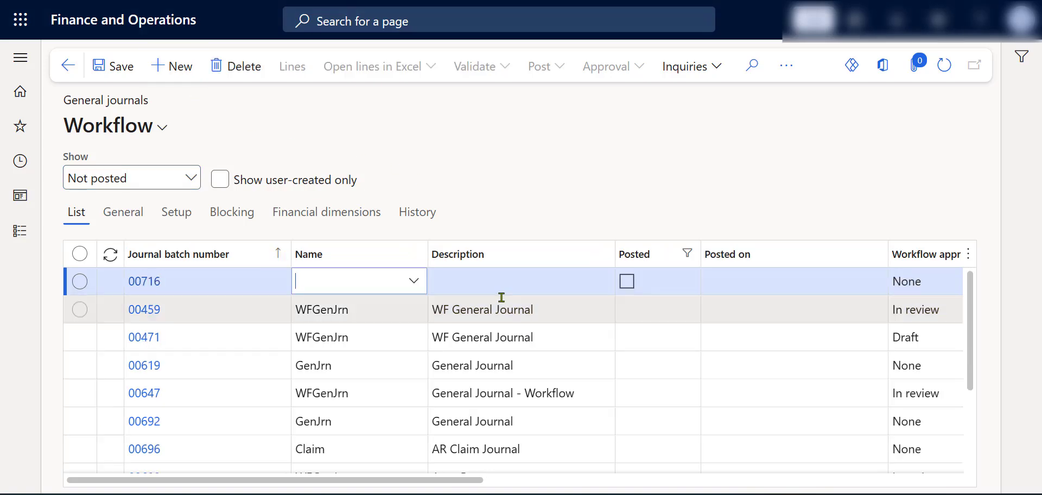
click(417, 287)
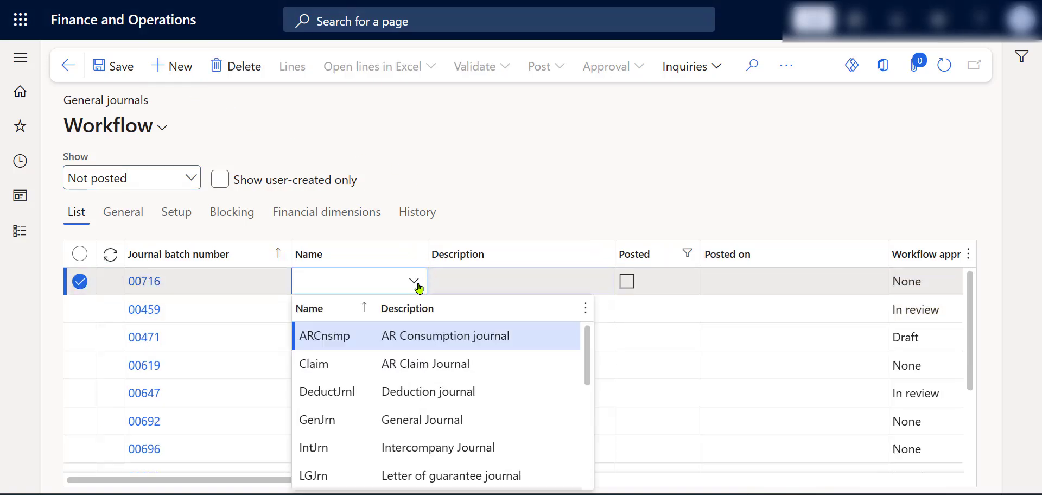
key(Return)
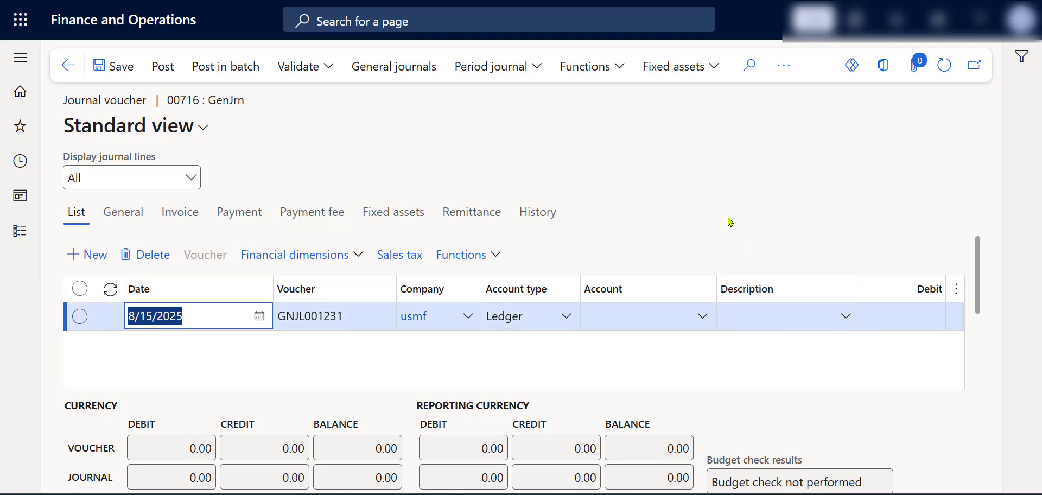
Start retrieving a period journal into the voucher lines, with 1/20/2026 as the to date.
click(533, 76)
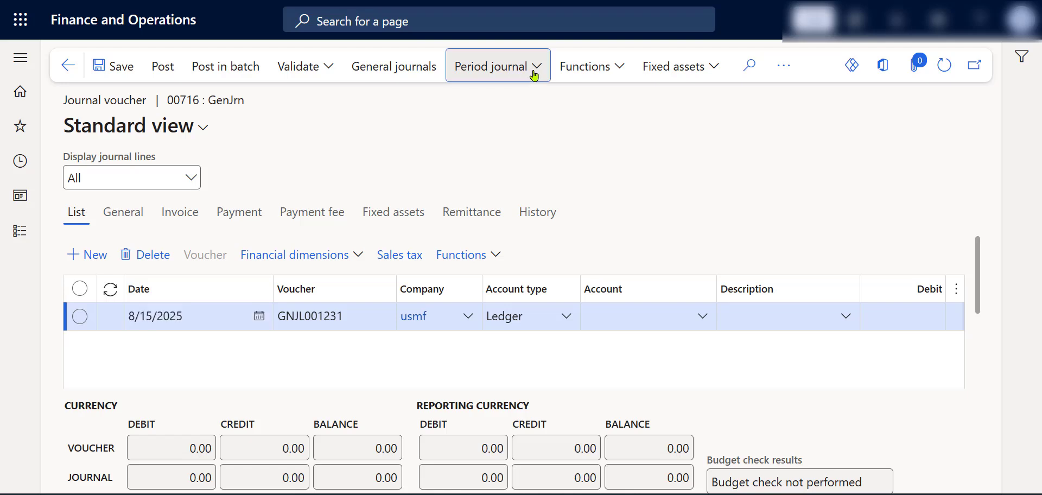
click(533, 77)
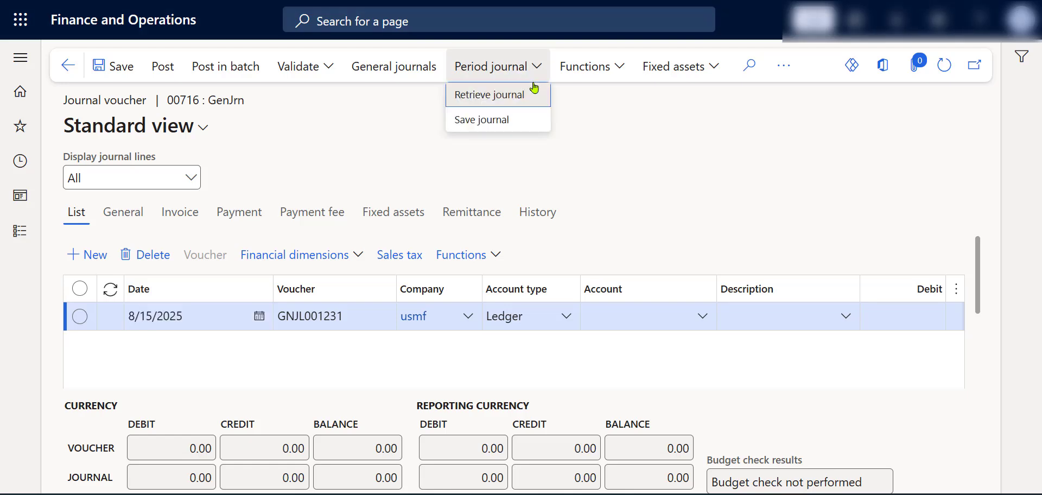
click(522, 97)
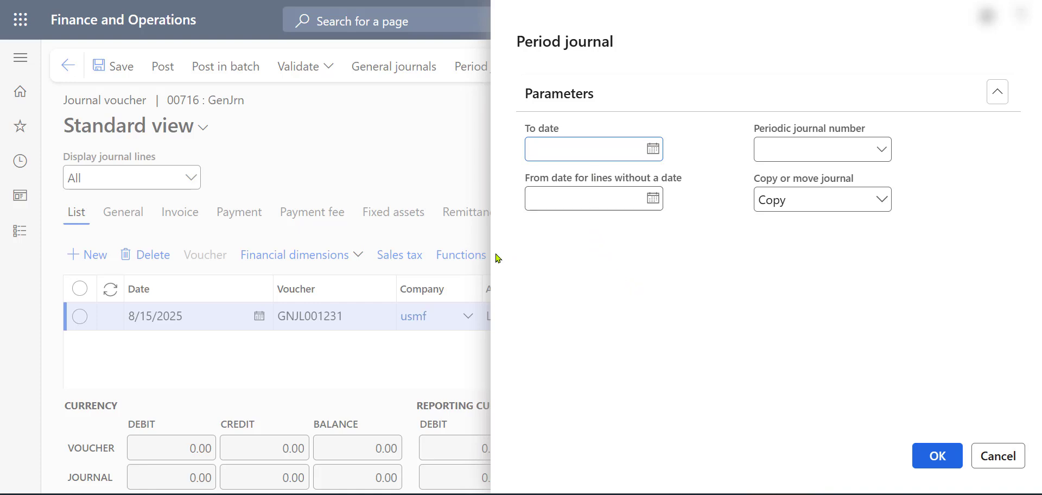
text(1/20/20)
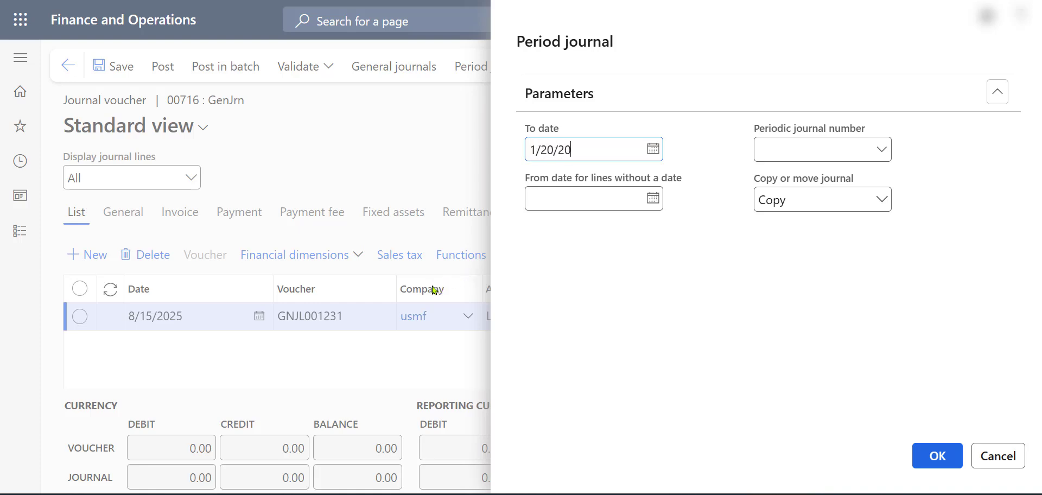
text(26)
Choose periodic journal 00340, Monthly Payroll Journal, with the Copy option and retrieve its lines into the general journal.
click(882, 157)
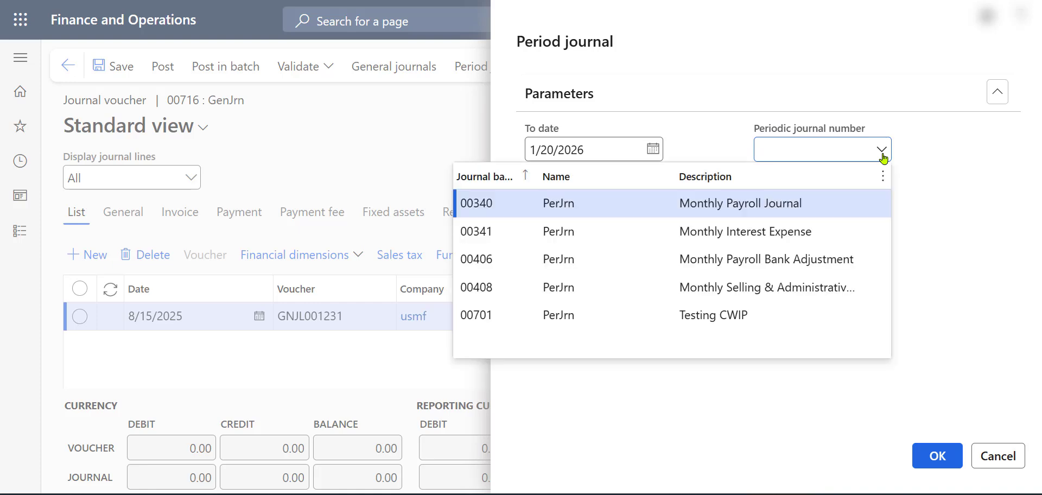
click(661, 206)
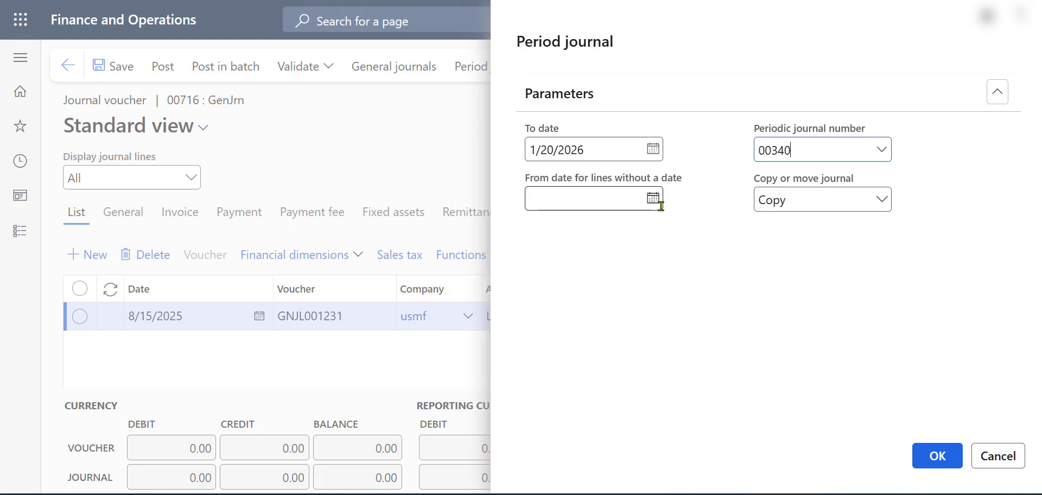
click(883, 201)
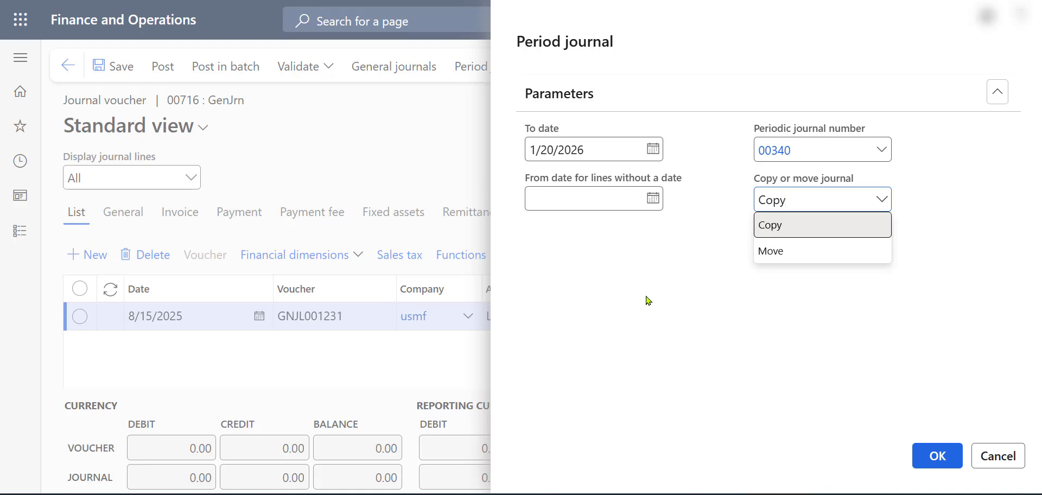
click(810, 231)
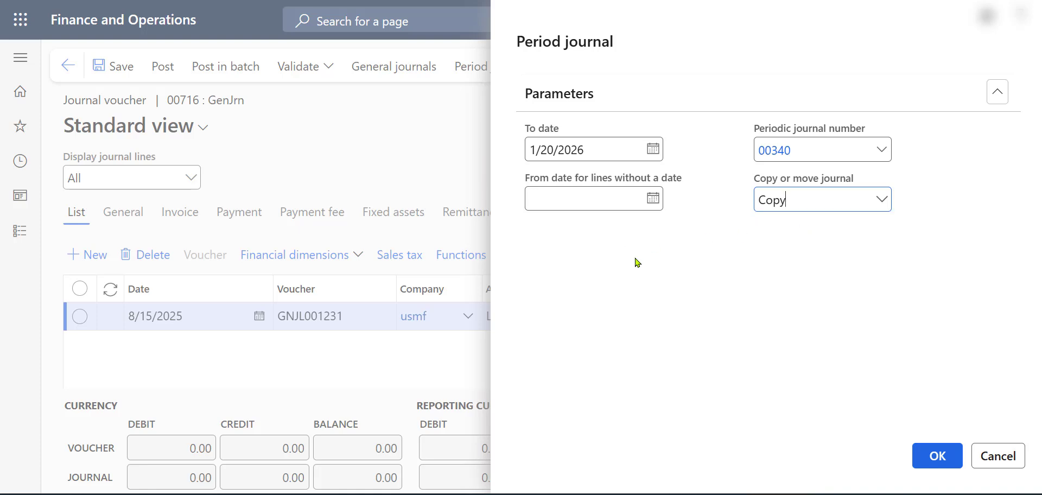
click(941, 460)
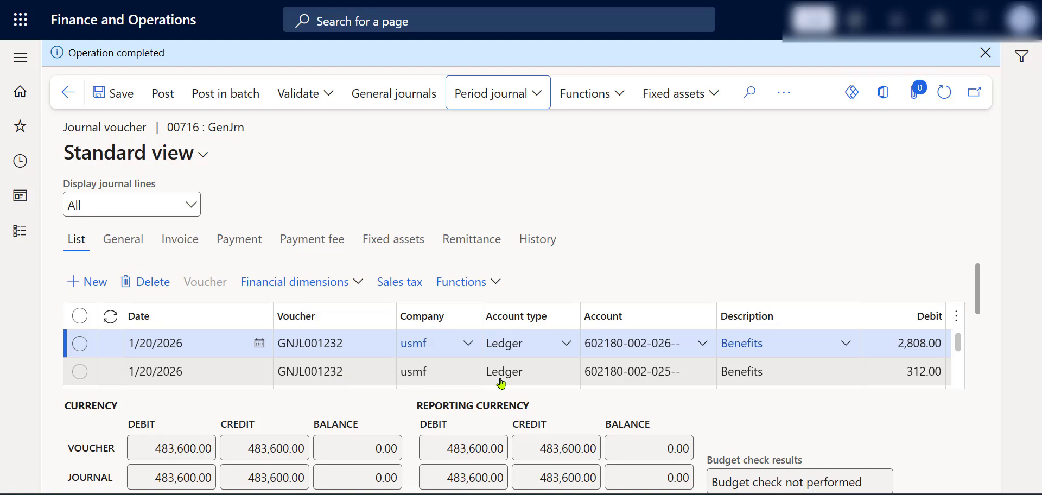
scroll(979, 308, down, 1)
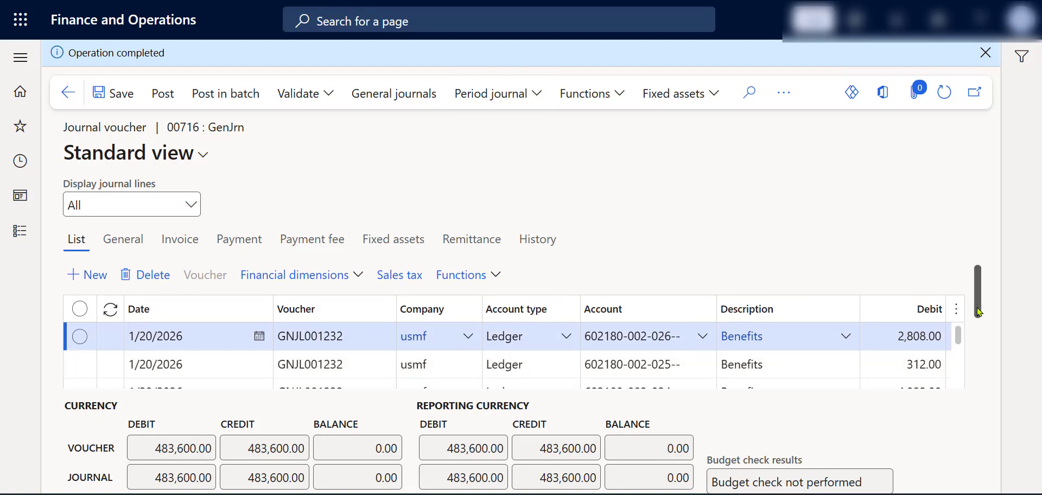
Review the first retrieved line of general journal 00716 across its columns, from account type through offset account, currency and tax groups to release date.
click(542, 331)
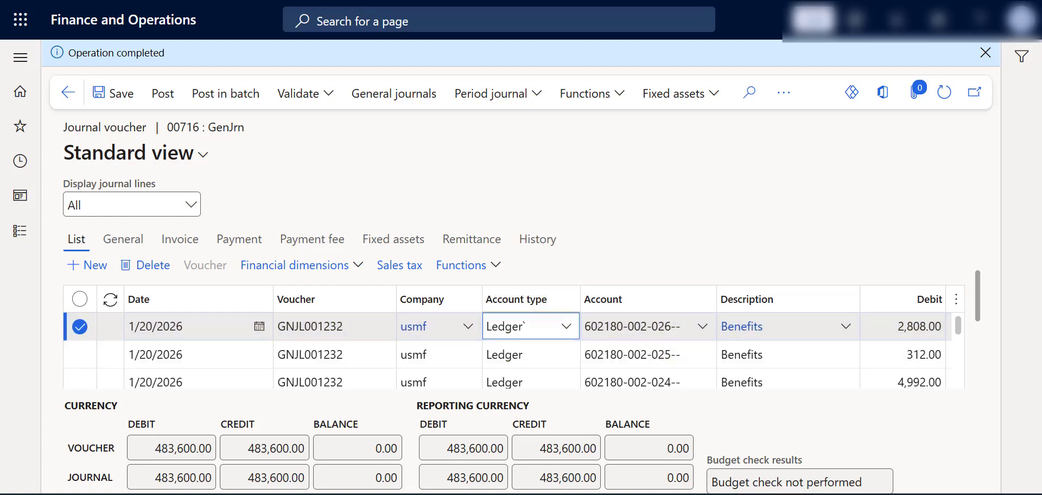
key(Tab)
key(Tab)
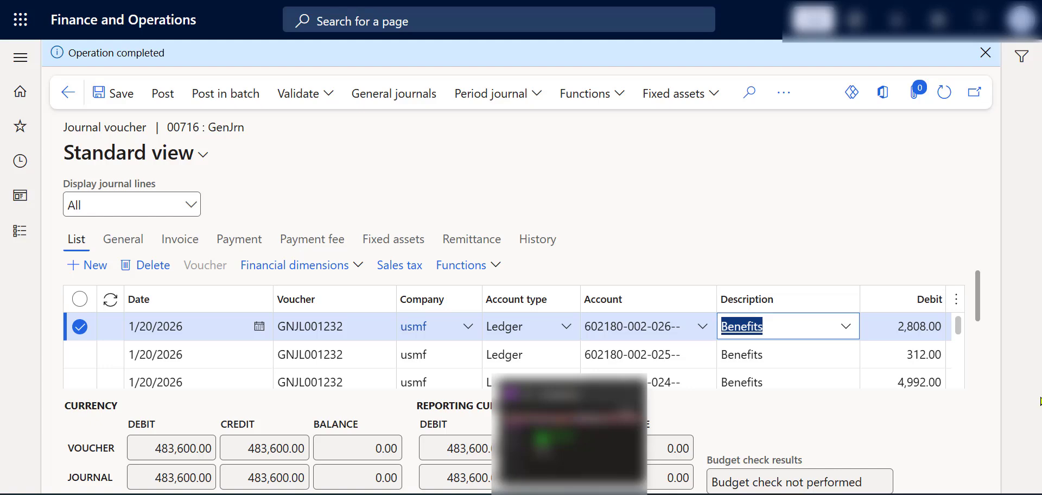
key(Tab)
key(Tab)
key(Tab)
key(Tab)
key(Tab)
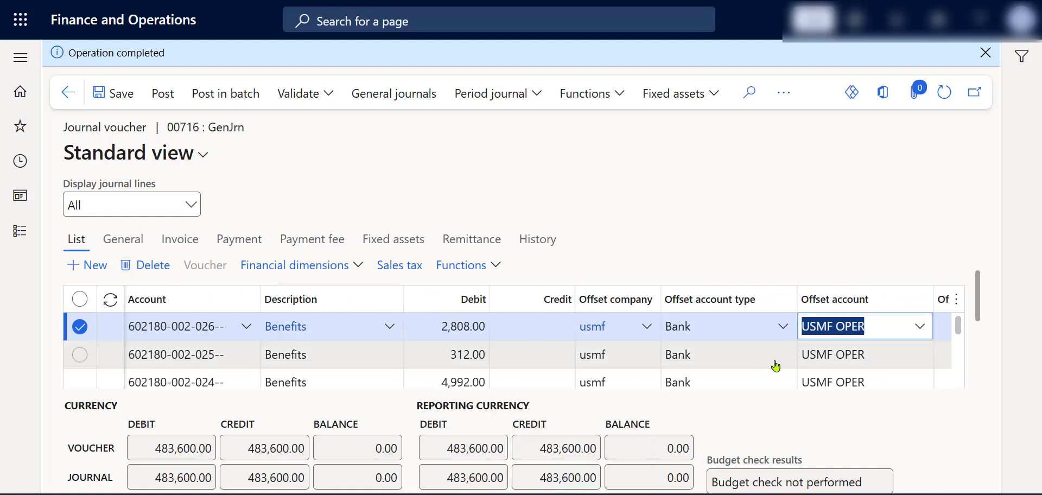
key(Tab)
key(Tab)
key(Tab)
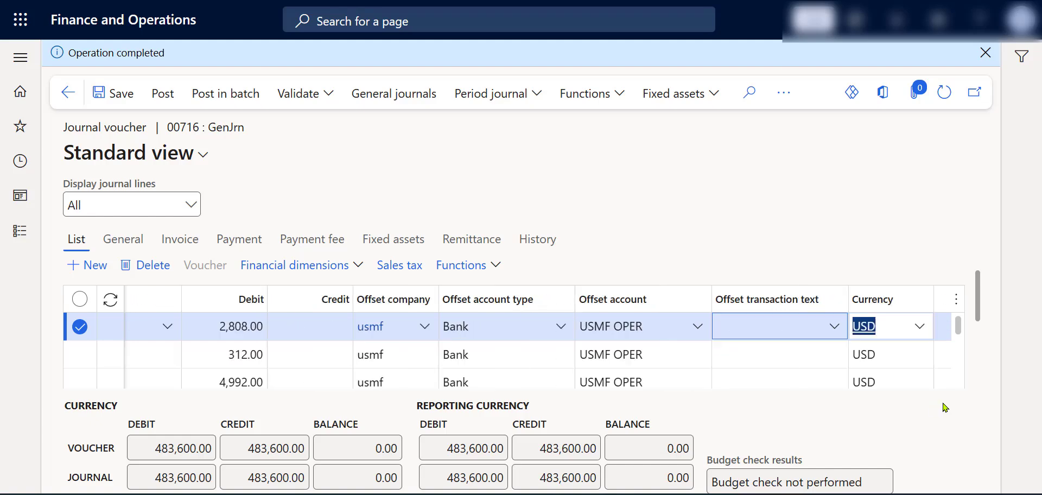
key(Tab)
key(Tab)
key(Tab)
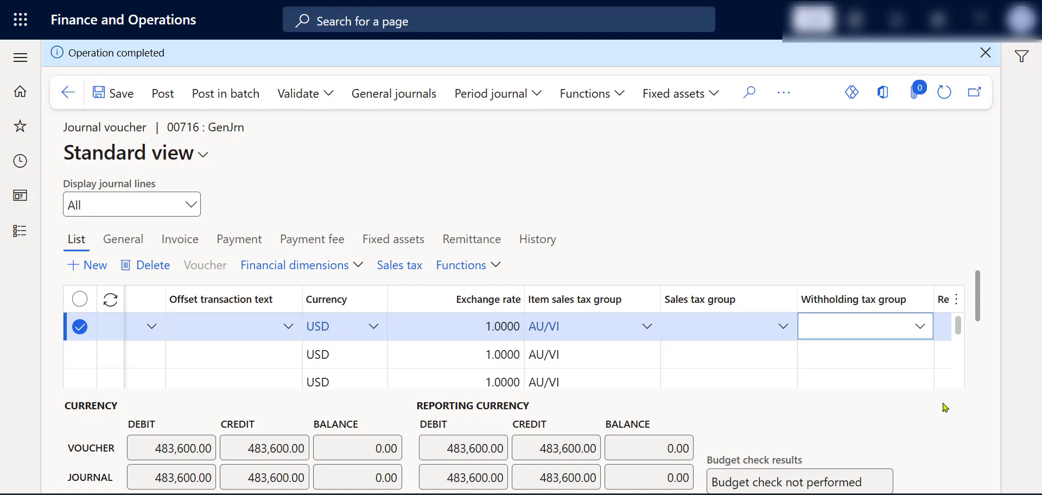
key(Tab)
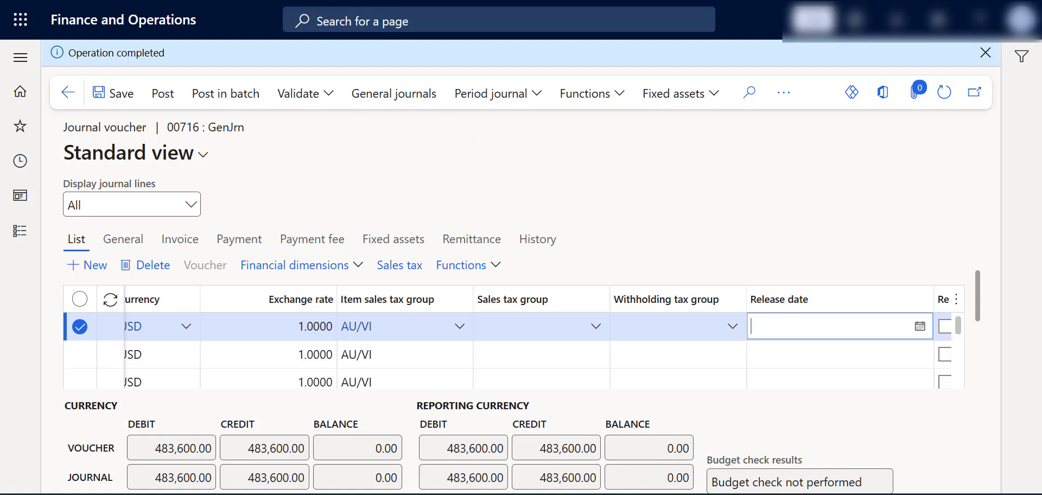
Open the lines of periodic journal 00340 and check their dates, accounts, recurrence unit, number of units and last date.
click(247, 1)
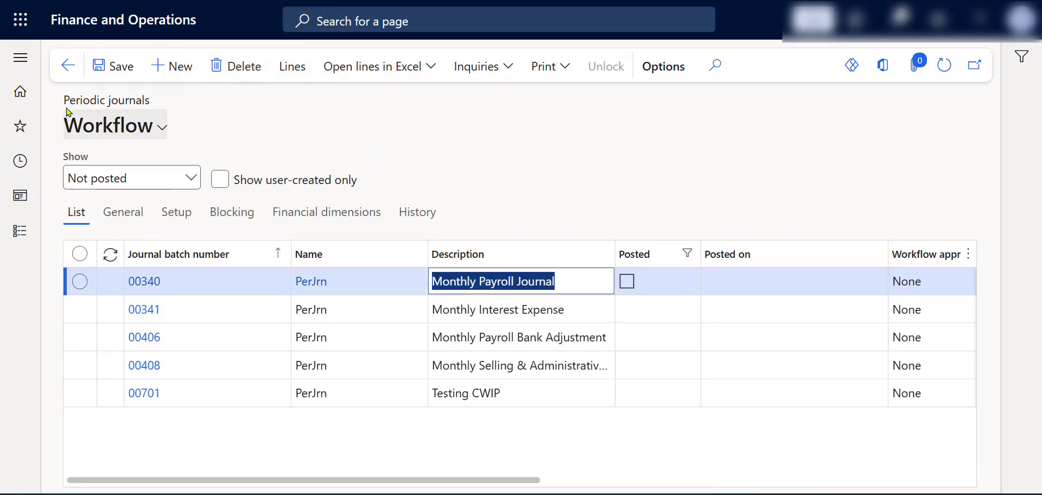
click(144, 281)
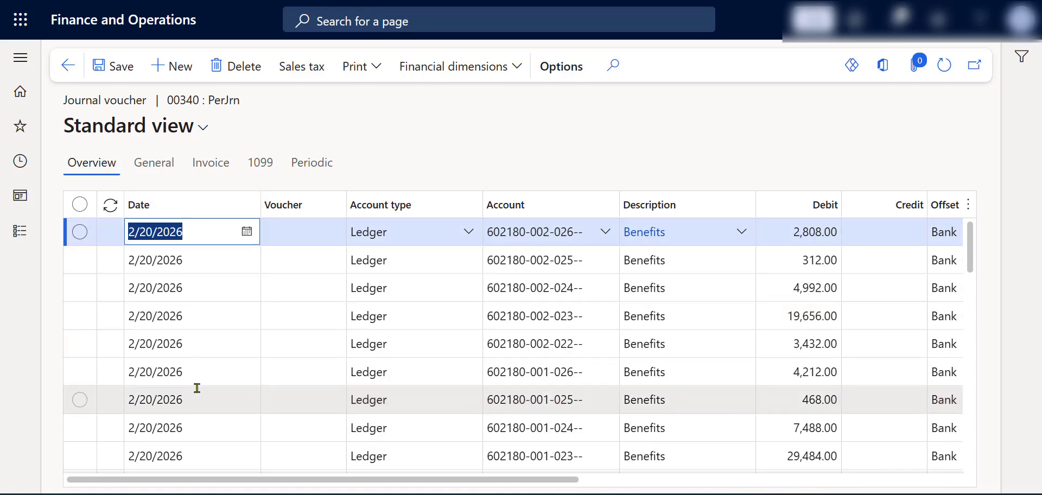
drag(535, 482, 933, 481)
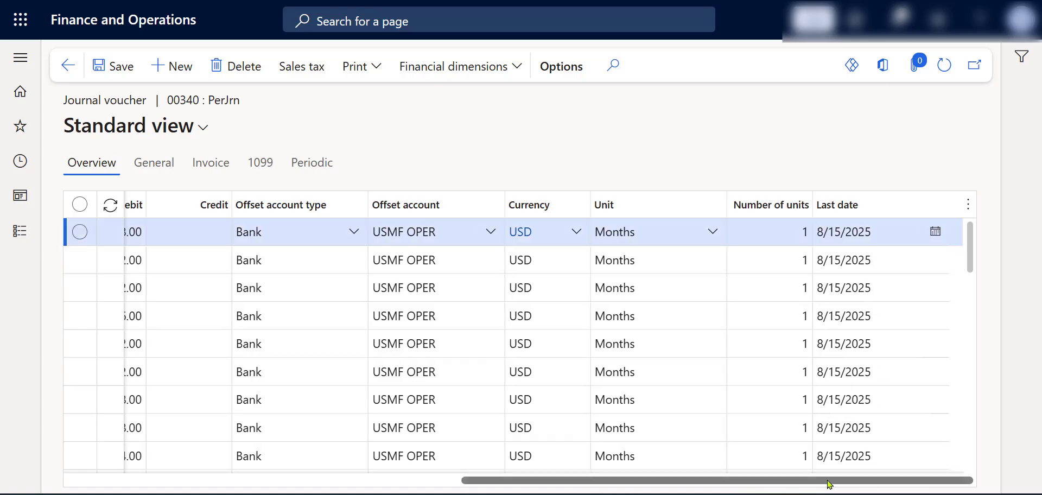
drag(831, 480, 425, 451)
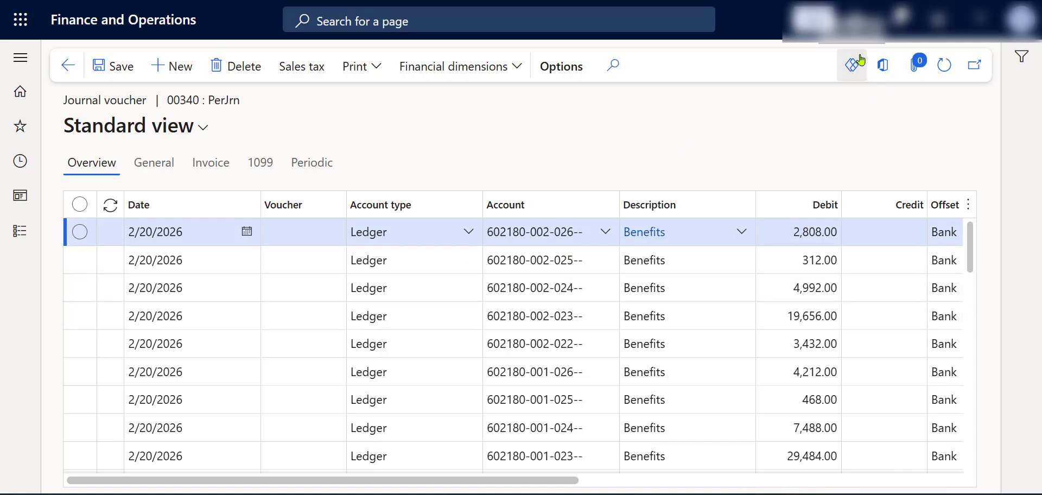
Compare the Excel options offered for the periodic journal 00340 lines with those for the general journal 00716 lines.
click(881, 67)
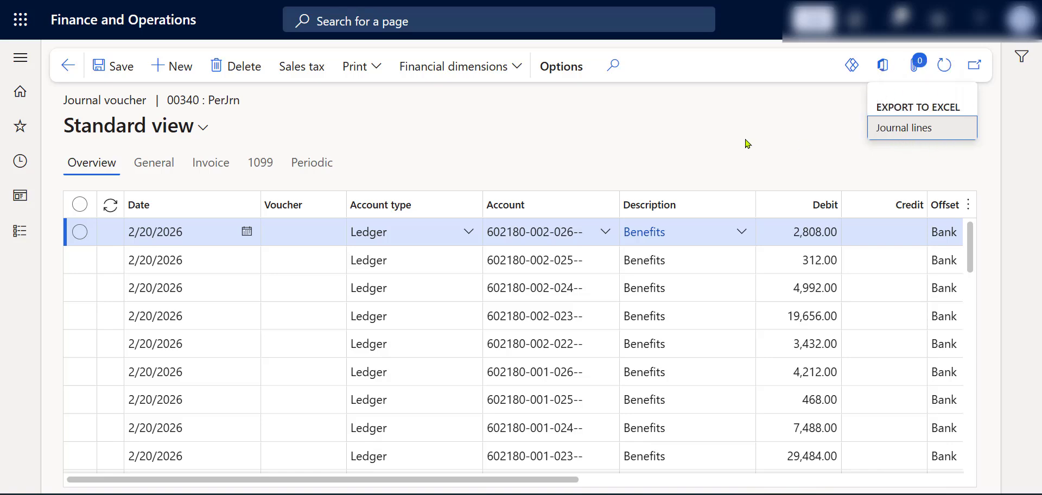
key(Escape)
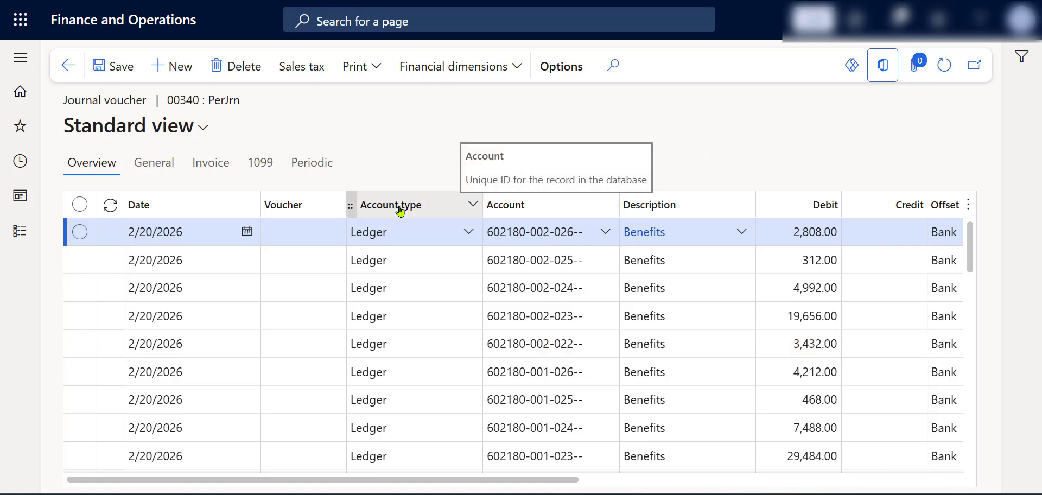
mouse_move(474, 338)
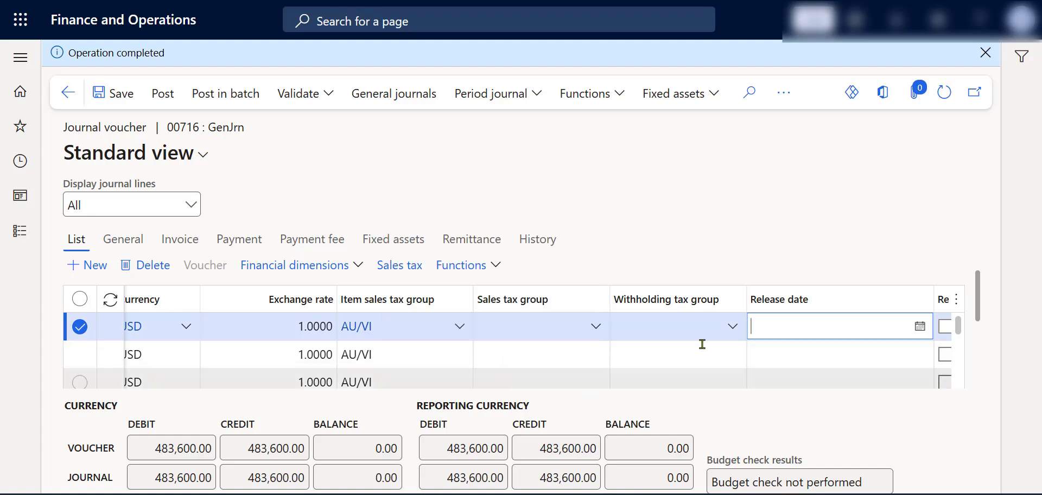
click(883, 92)
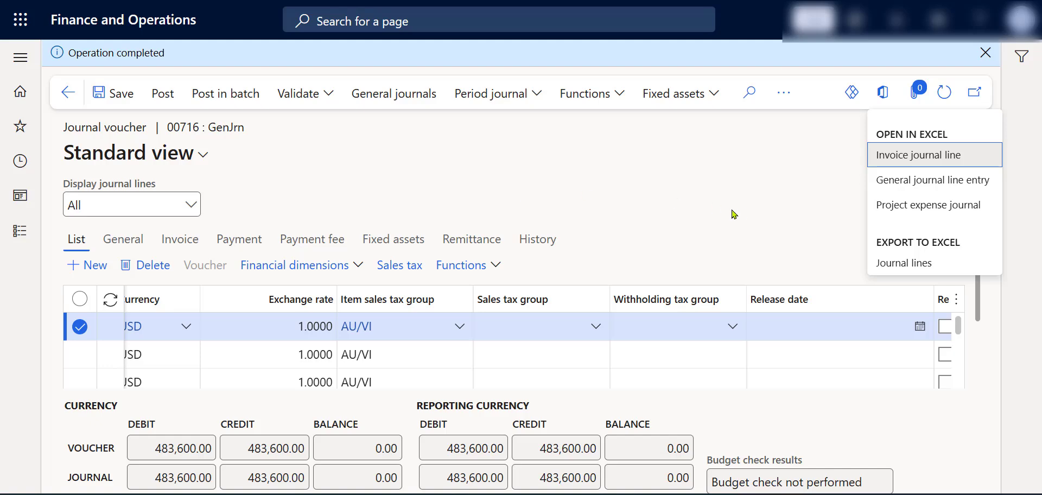
key(Escape)
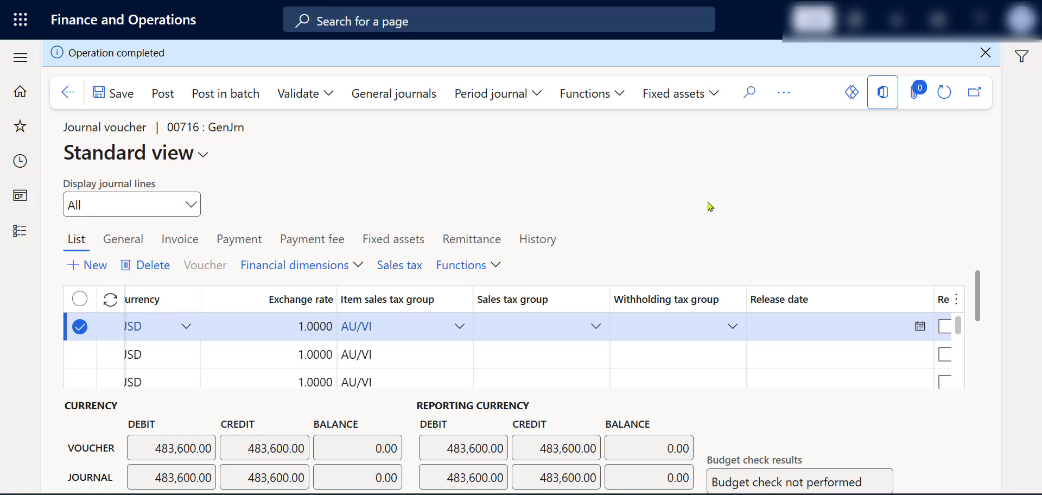